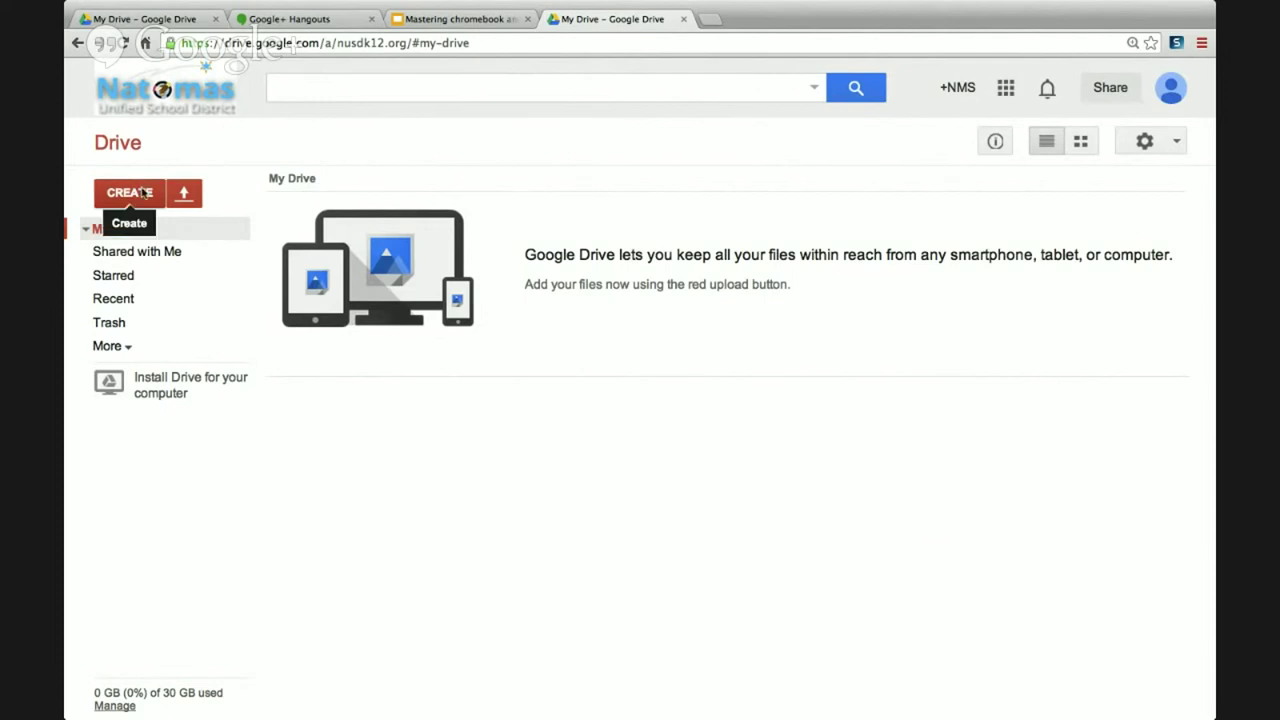
# - Create a new folder named ELA 07 in My Drive
pyautogui.click(142, 192)
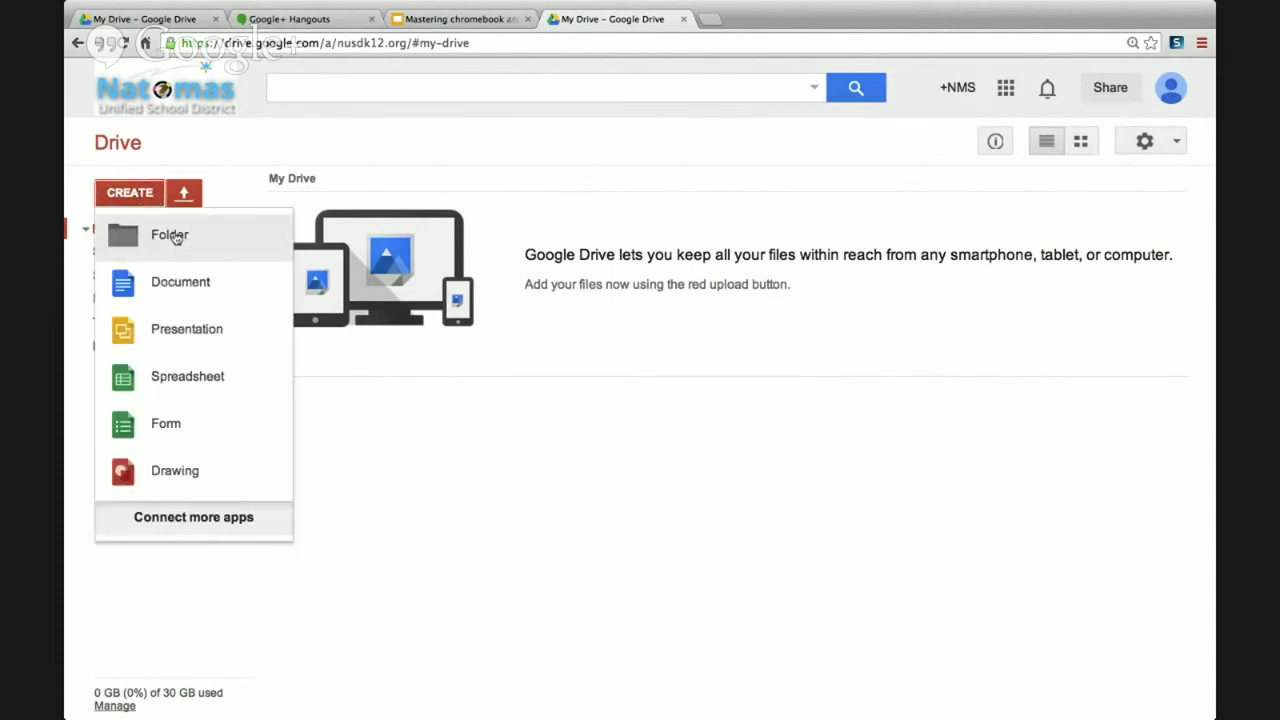
pyautogui.click(170, 235)
pyautogui.press('BackSpace')
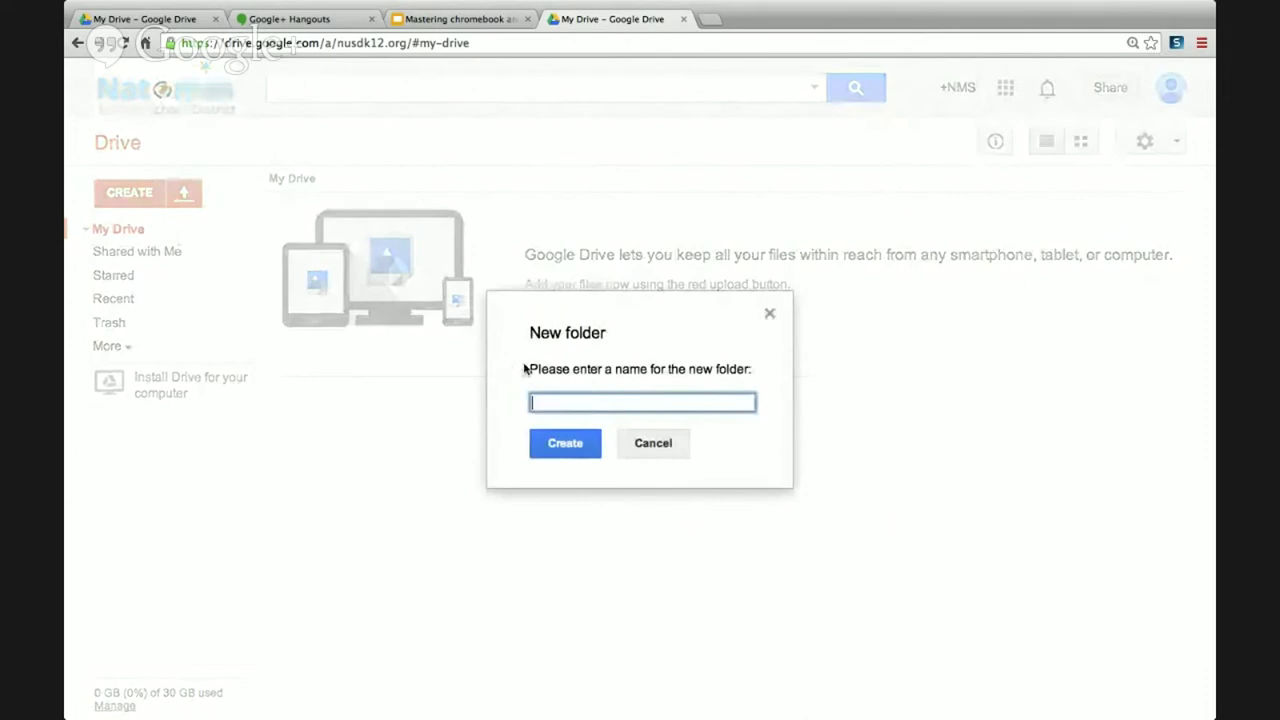
pyautogui.write('ELA 07')
pyautogui.click(565, 443)
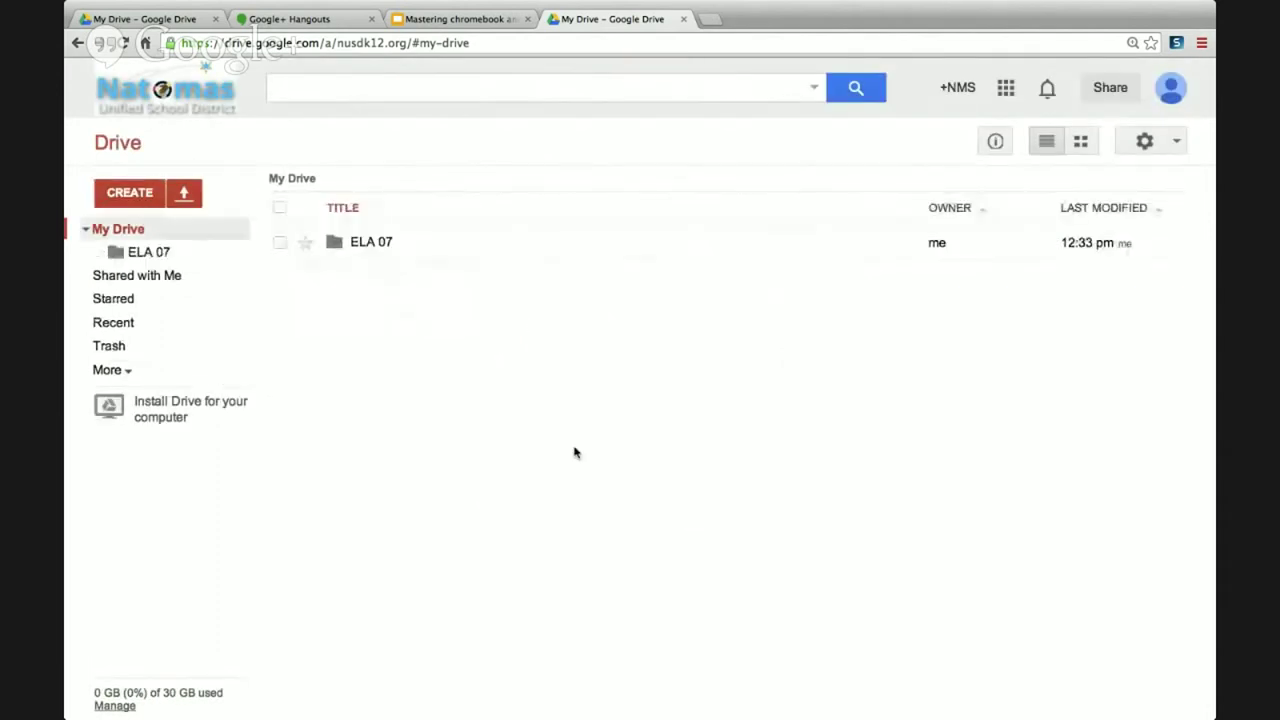
# - Create a second folder in My Drive named Math 03
pyautogui.click(124, 195)
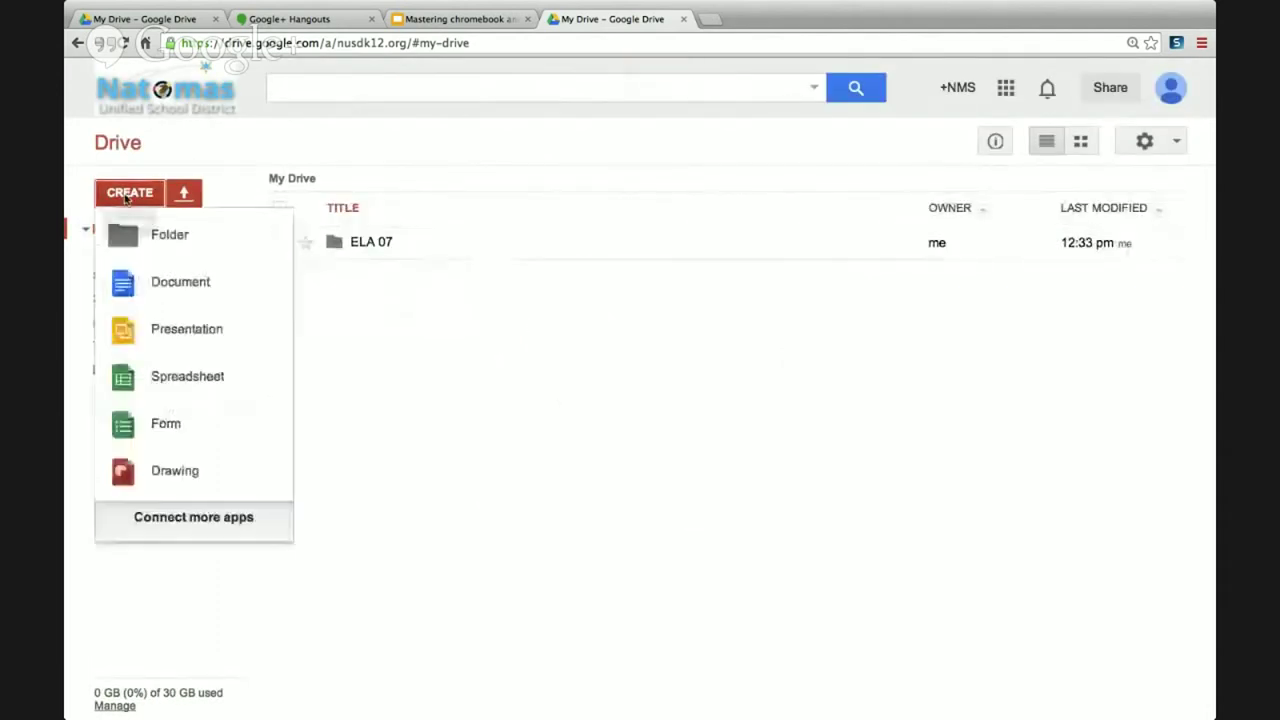
pyautogui.click(162, 238)
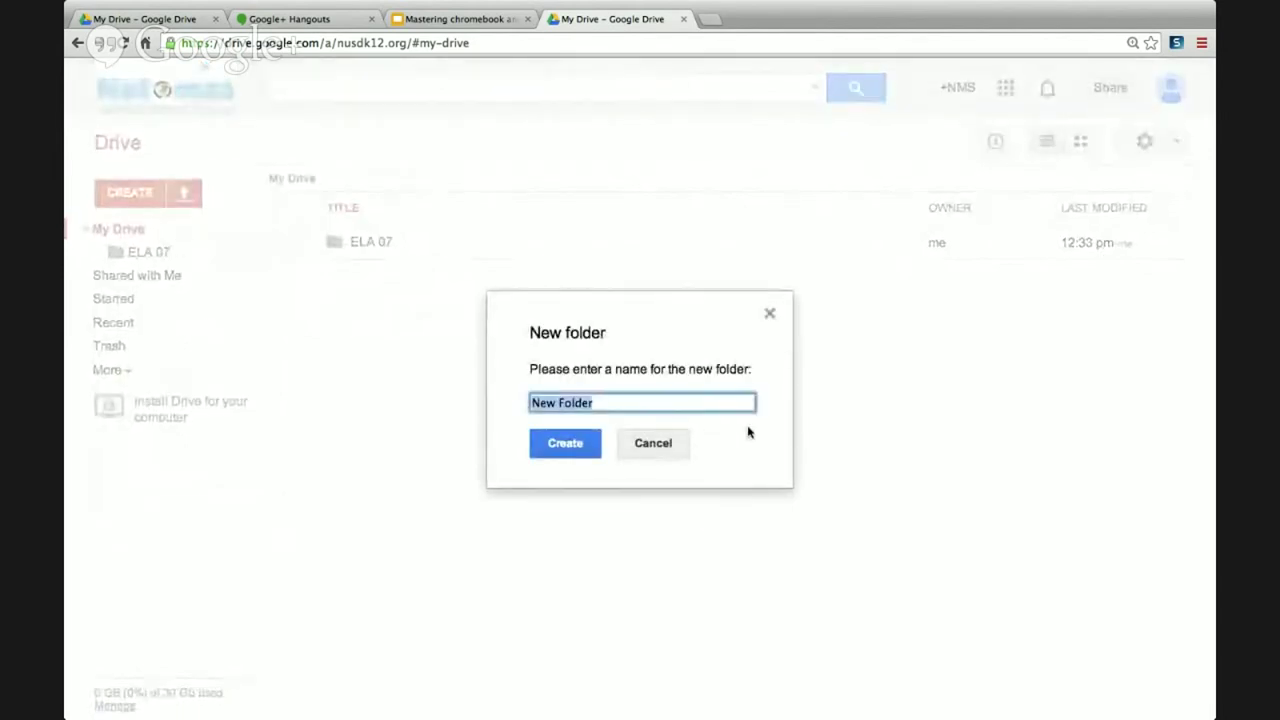
pyautogui.write('Math ')
pyautogui.write('07')
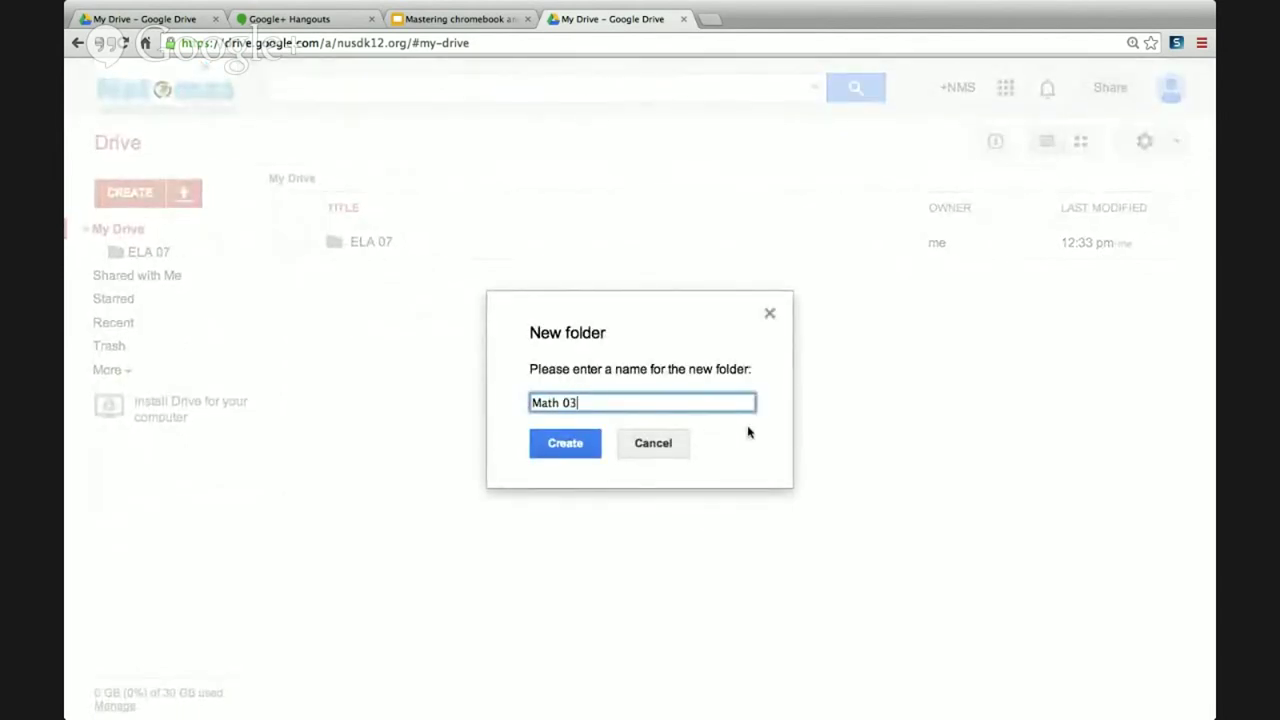
pyautogui.click(565, 450)
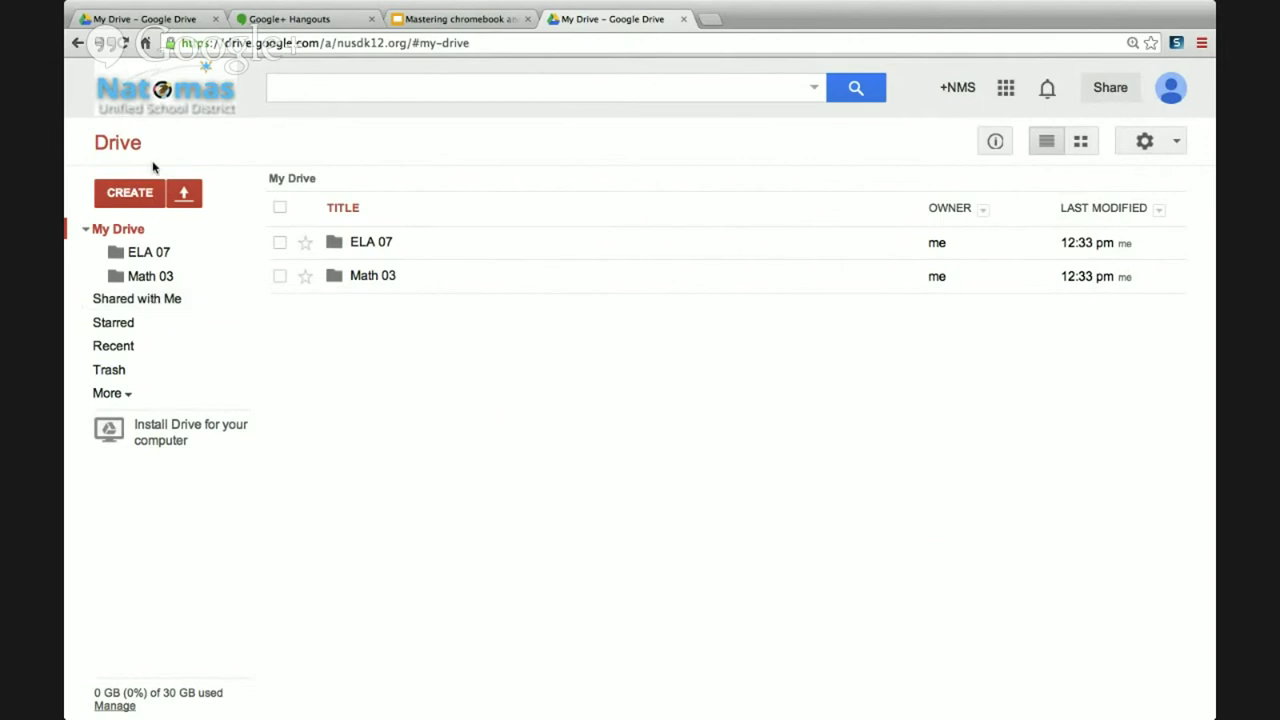
# - Move the ELA-07-Handout folder from the items shared with the account into ELA 07, and open it there
pyautogui.click(160, 256)
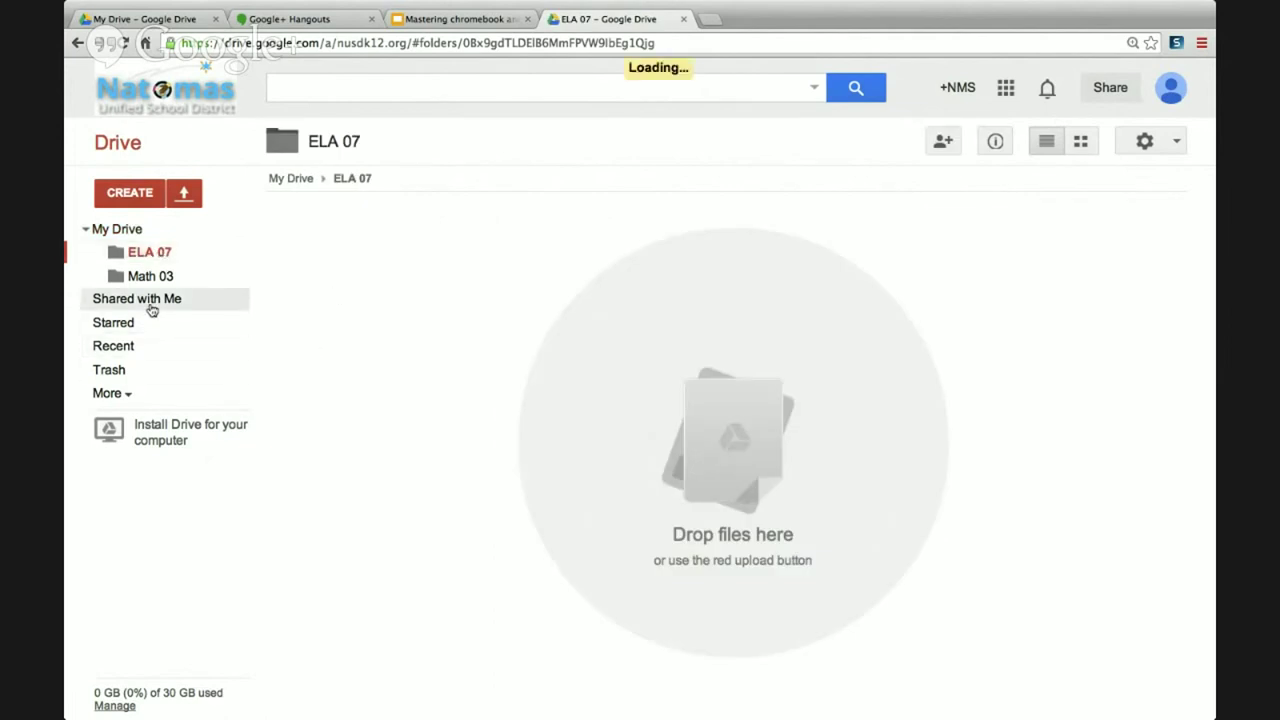
pyautogui.click(150, 300)
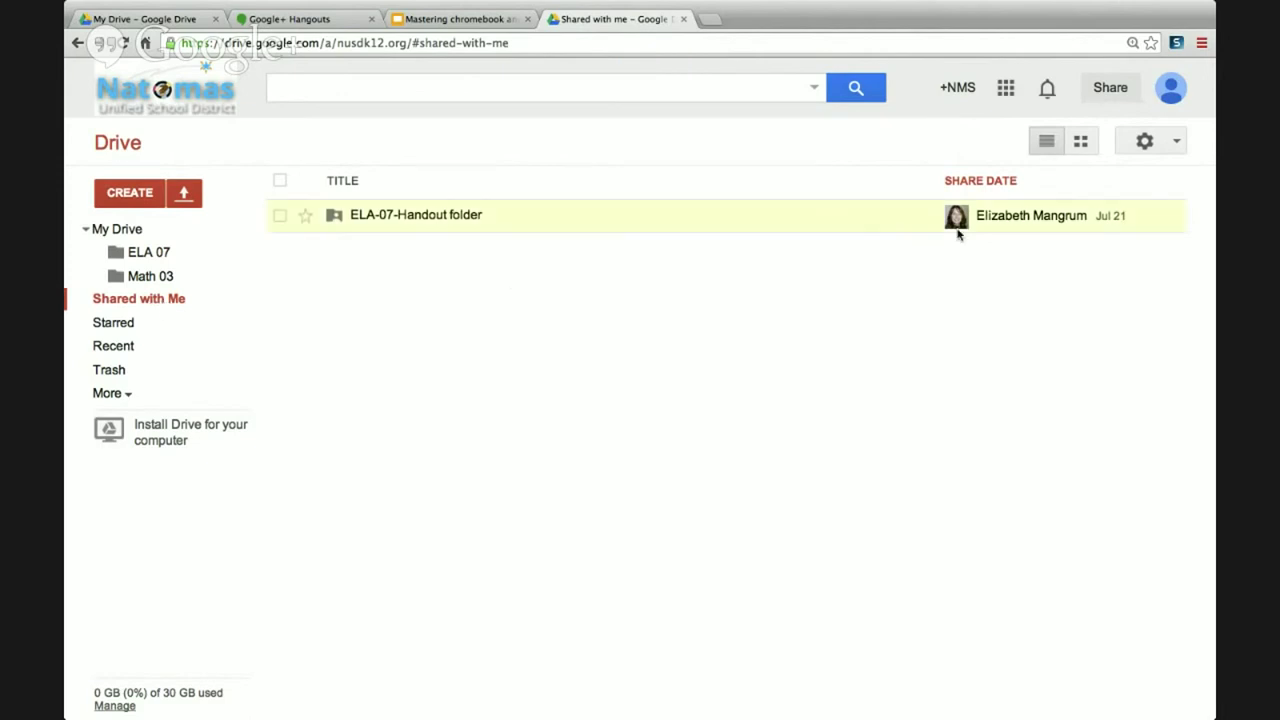
pyautogui.click(280, 216)
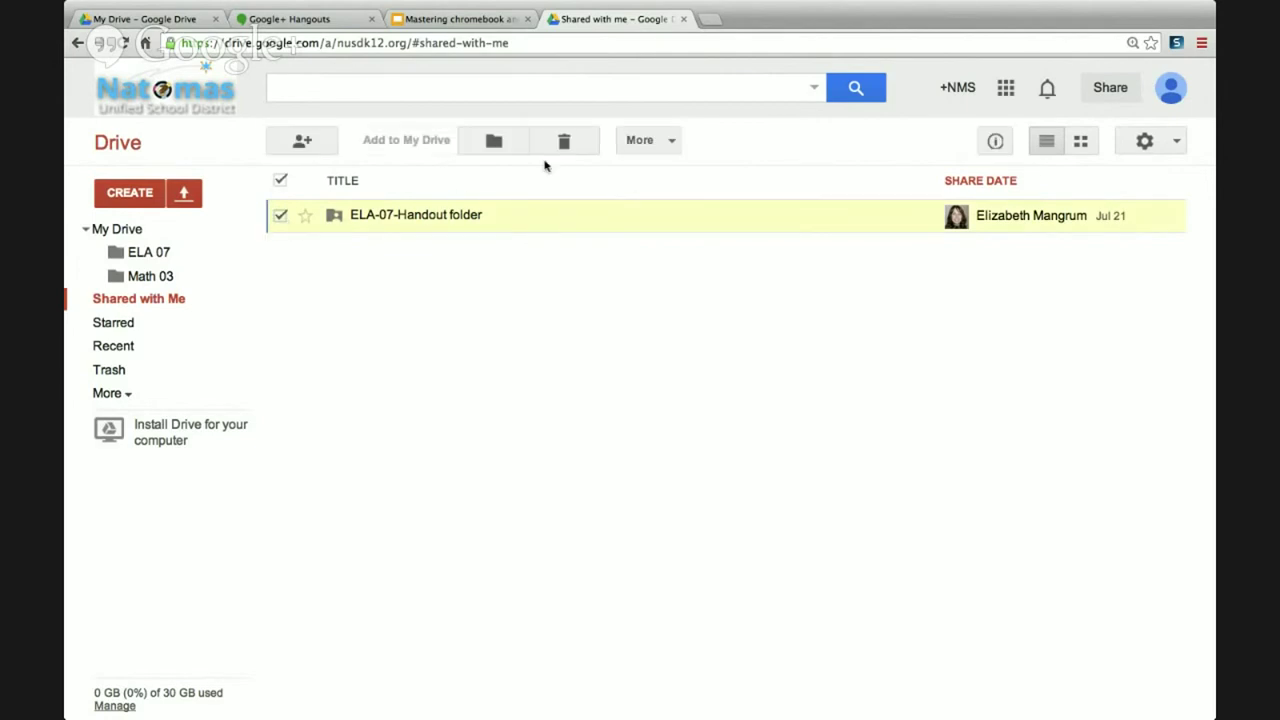
pyautogui.click(495, 140)
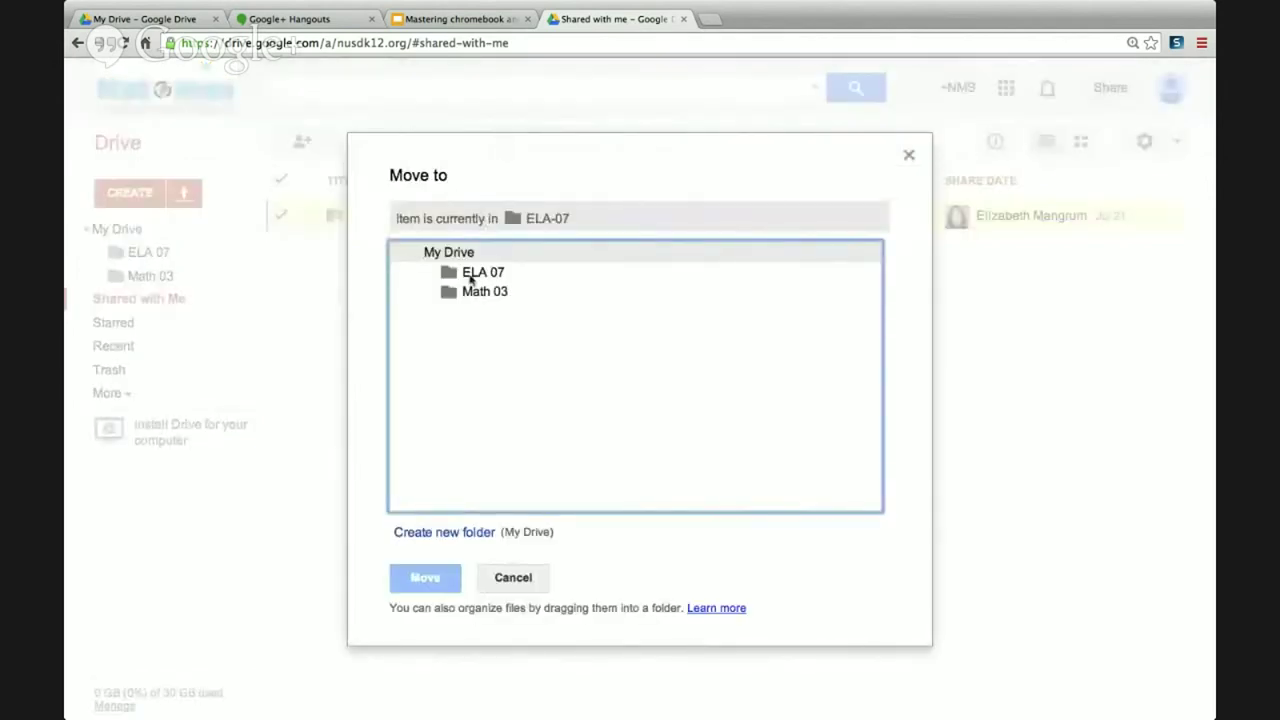
pyautogui.click(469, 276)
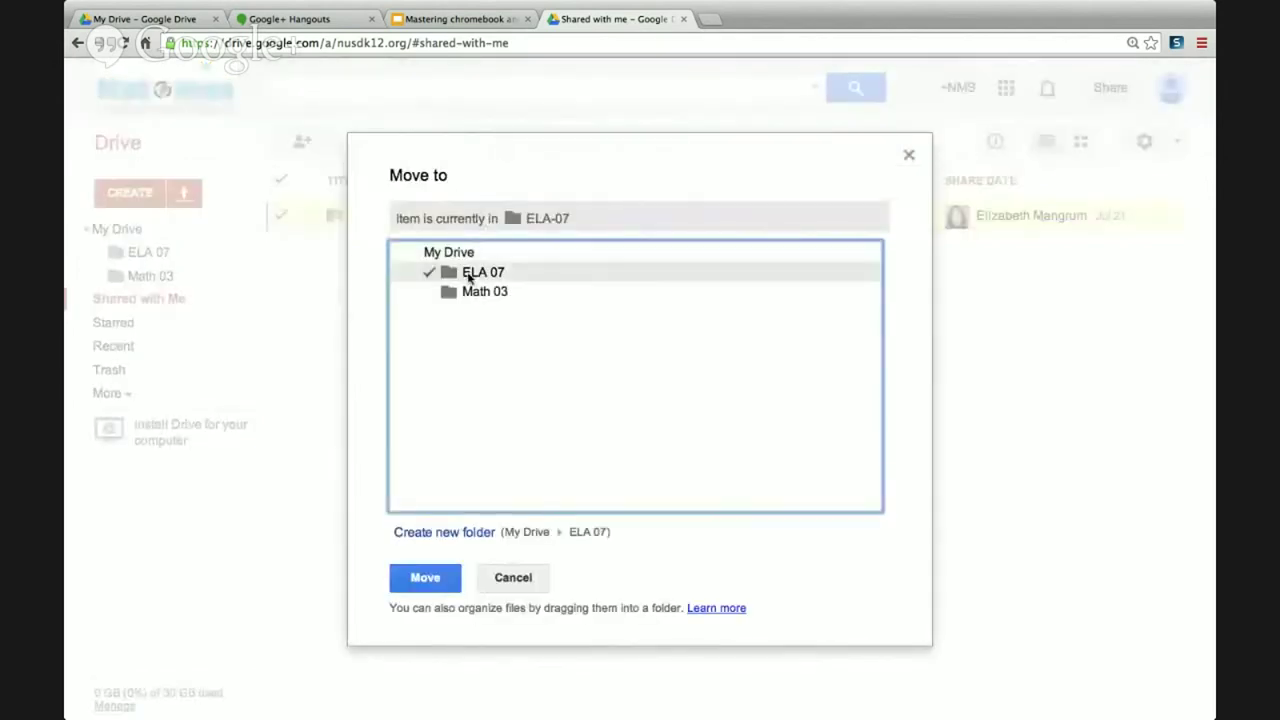
pyautogui.click(425, 578)
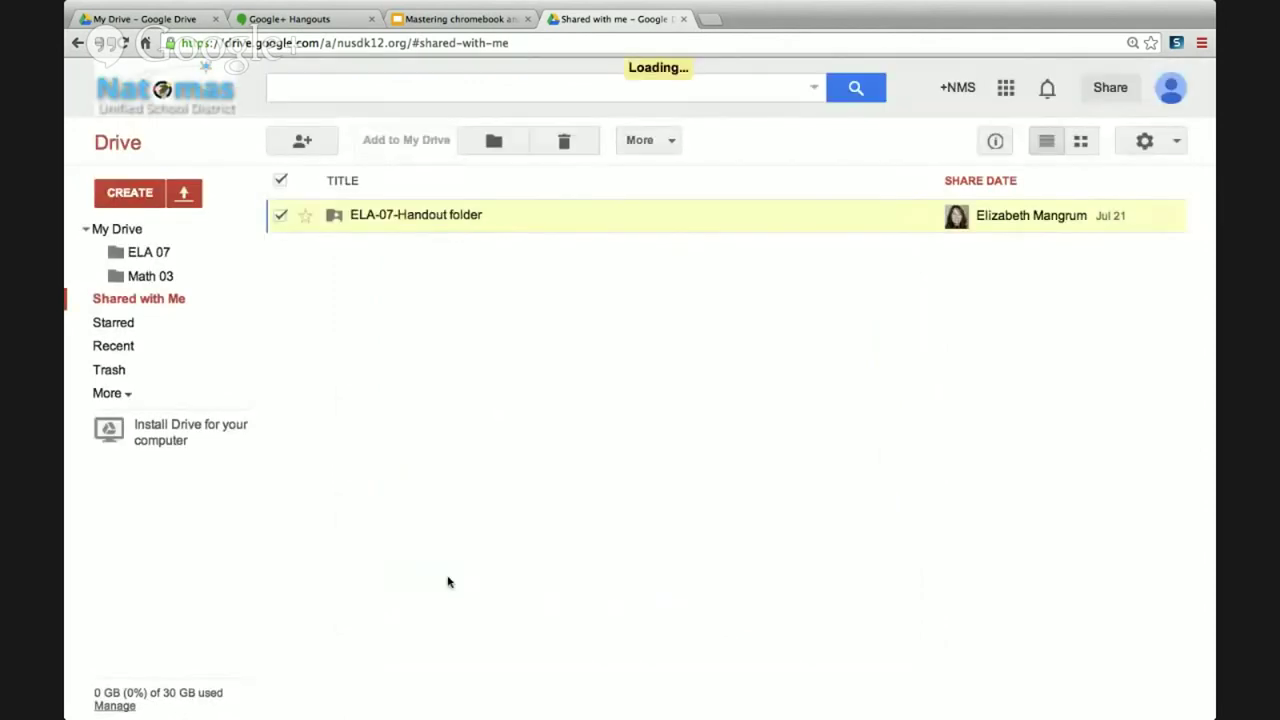
pyautogui.click(140, 255)
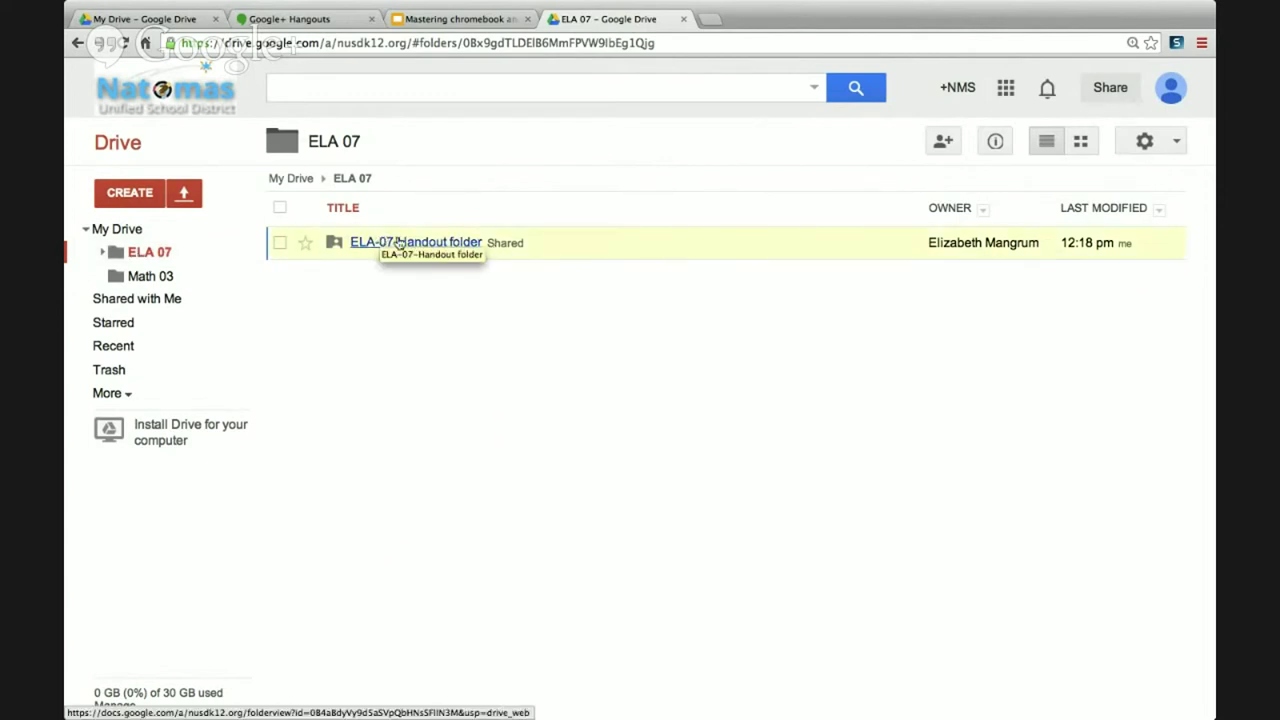
pyautogui.click(380, 238)
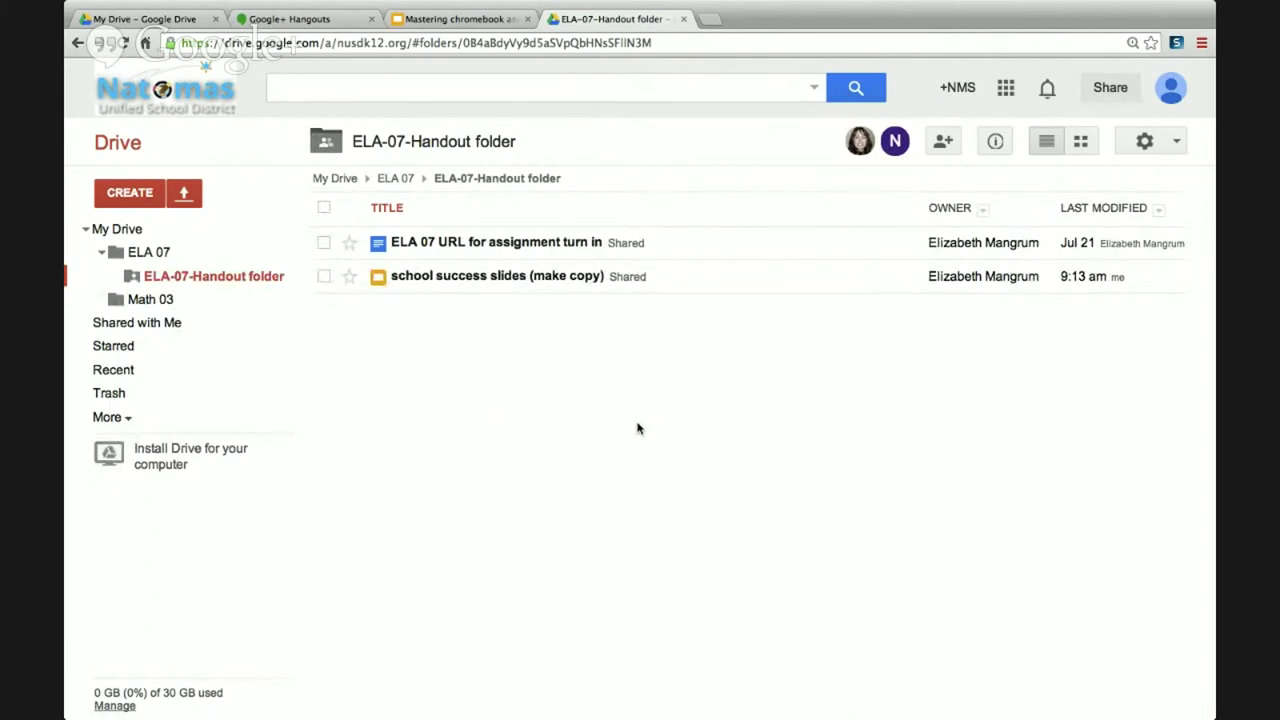
# - Inside the ELA 07 folder, create a subfolder named "ELA-07-" followed by the student's full name and "- turn in folder"
pyautogui.click(158, 255)
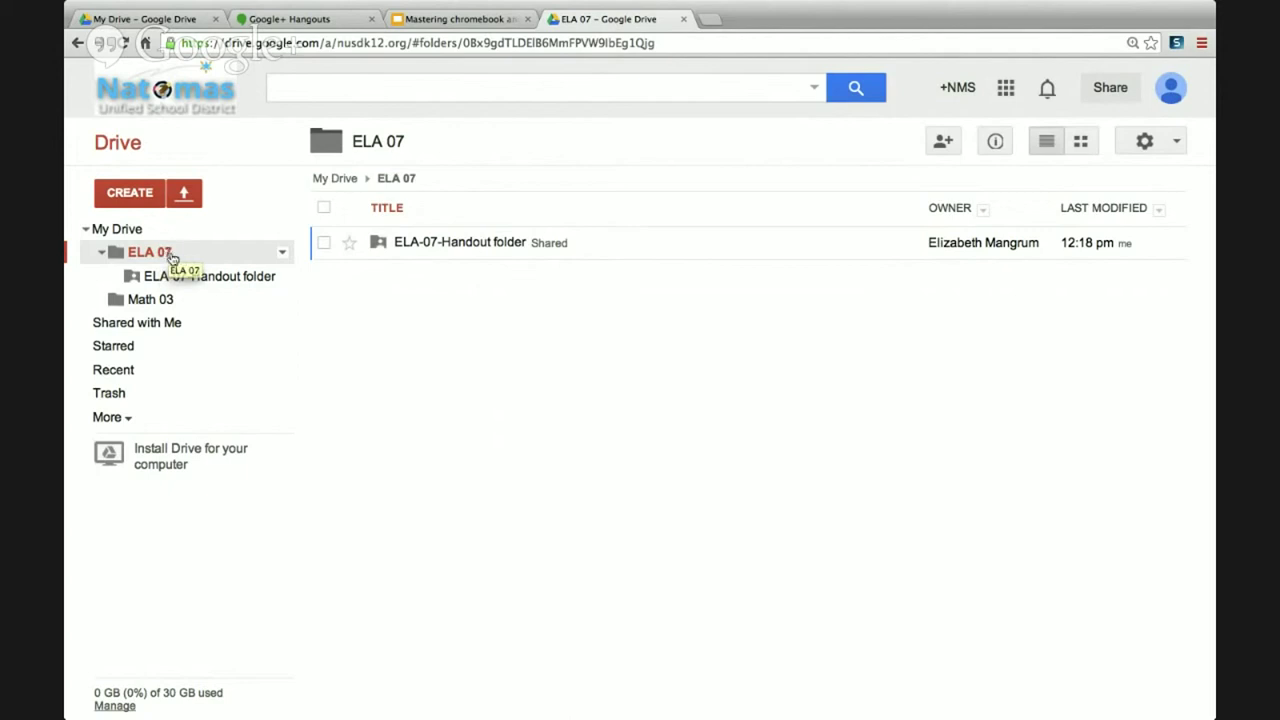
pyautogui.click(130, 196)
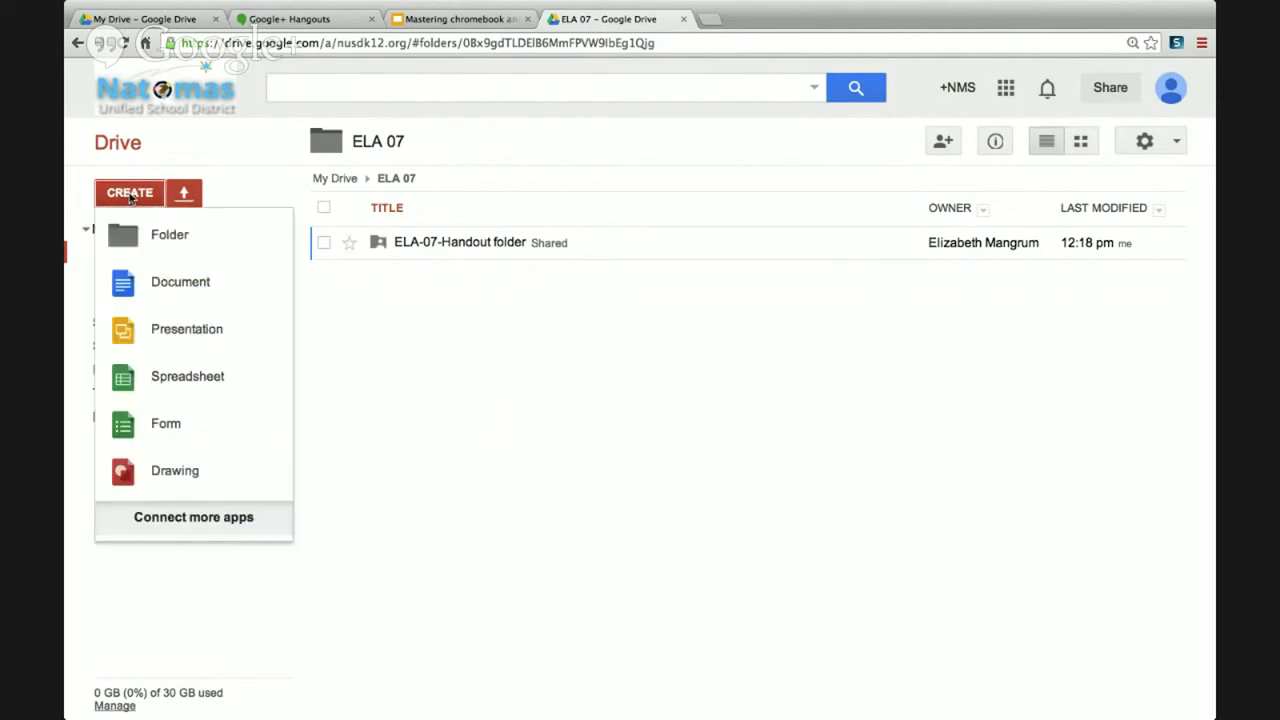
pyautogui.click(160, 236)
pyautogui.write('ELA-')
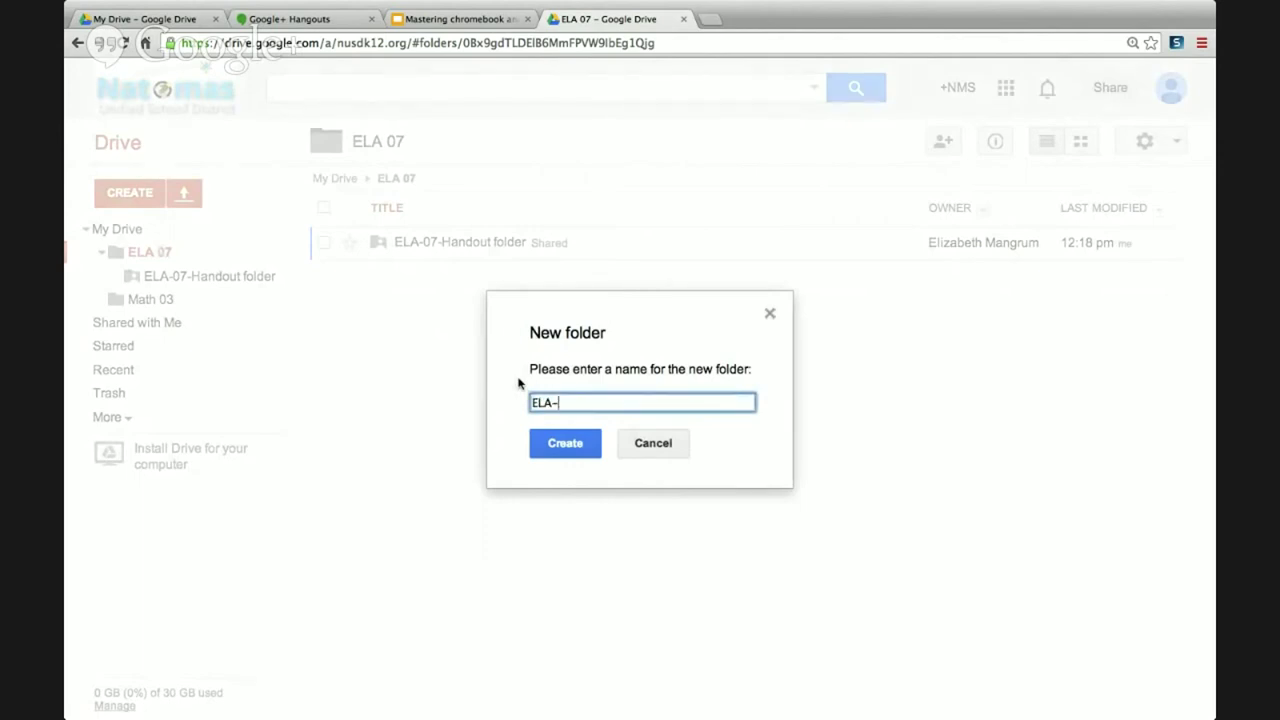
pyautogui.write('07- Joe Schmoe -')
pyautogui.press('BackSpace')
pyautogui.press('BackSpace')
pyautogui.press('BackSpace')
pyautogui.write('-')
pyautogui.write('tu')
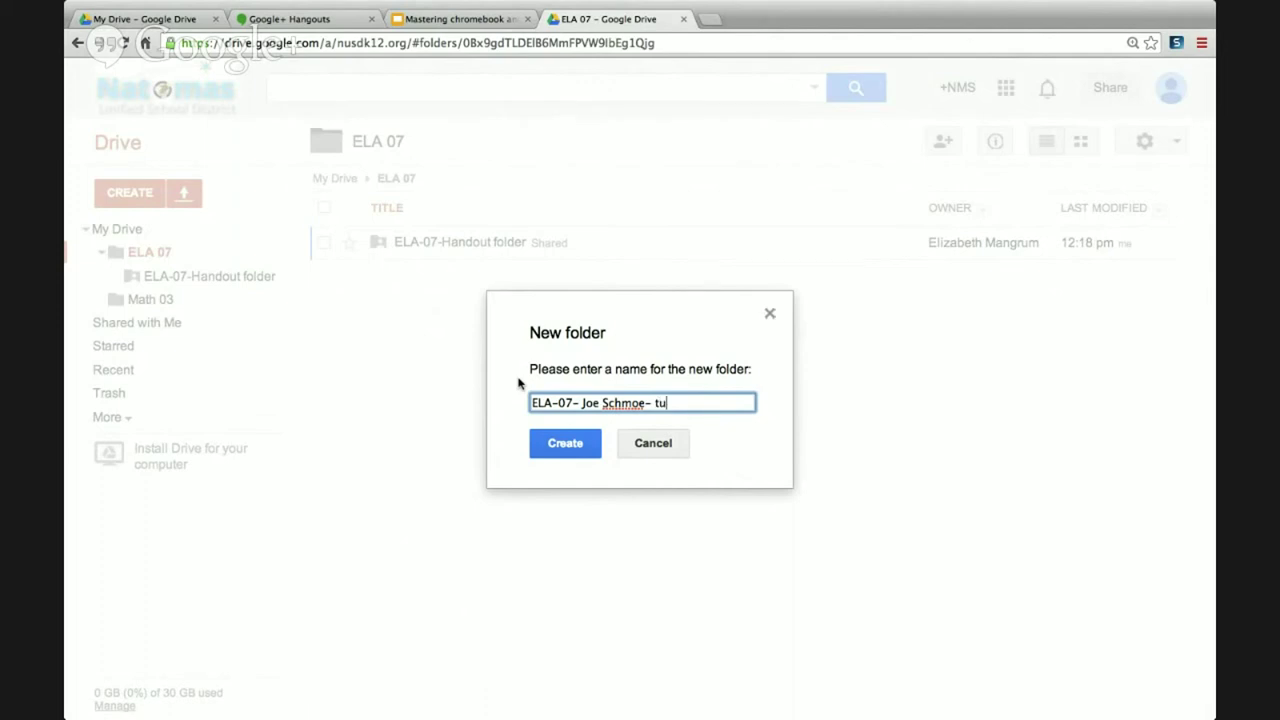
pyautogui.write('rn in folder')
pyautogui.click(566, 440)
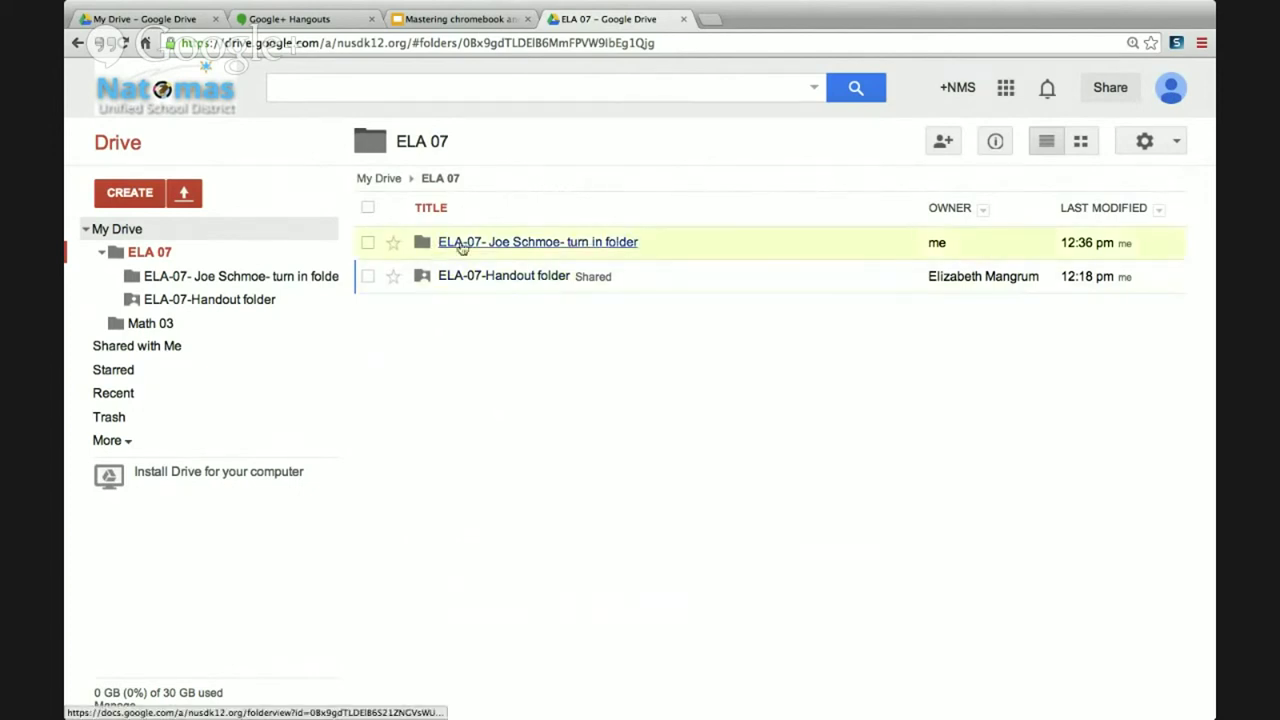
pyautogui.click(518, 243)
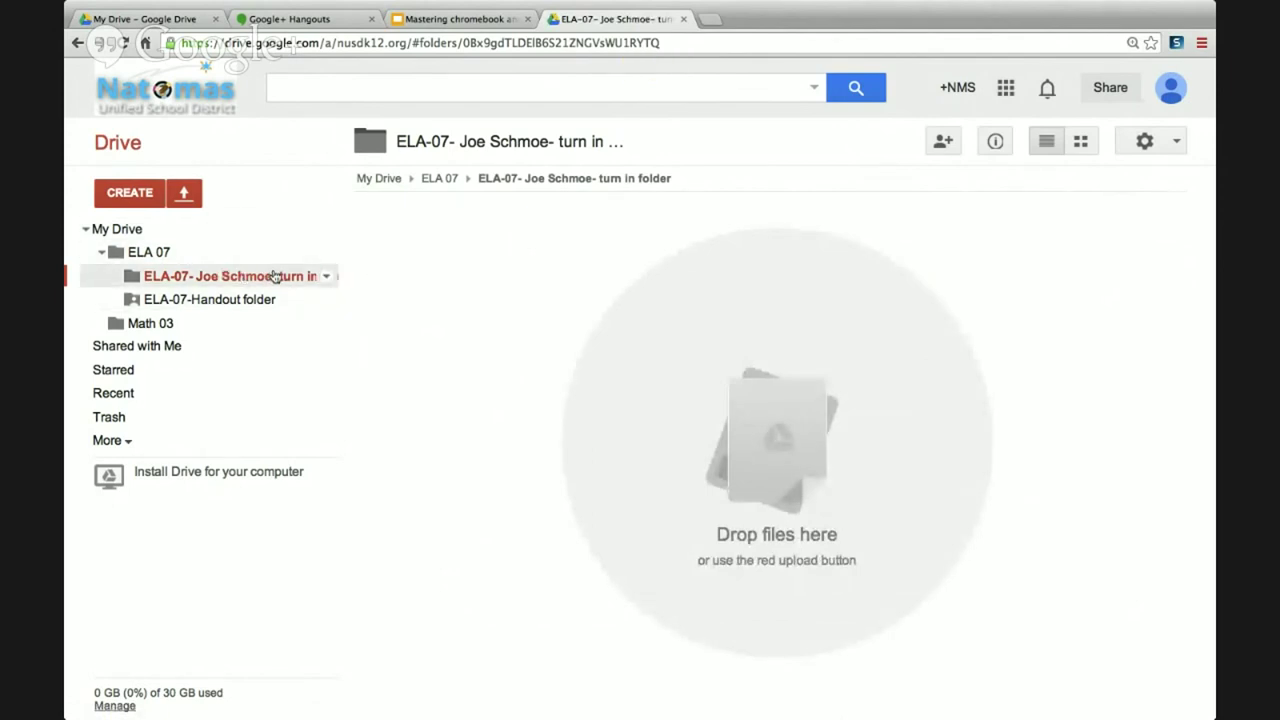
pyautogui.click(145, 252)
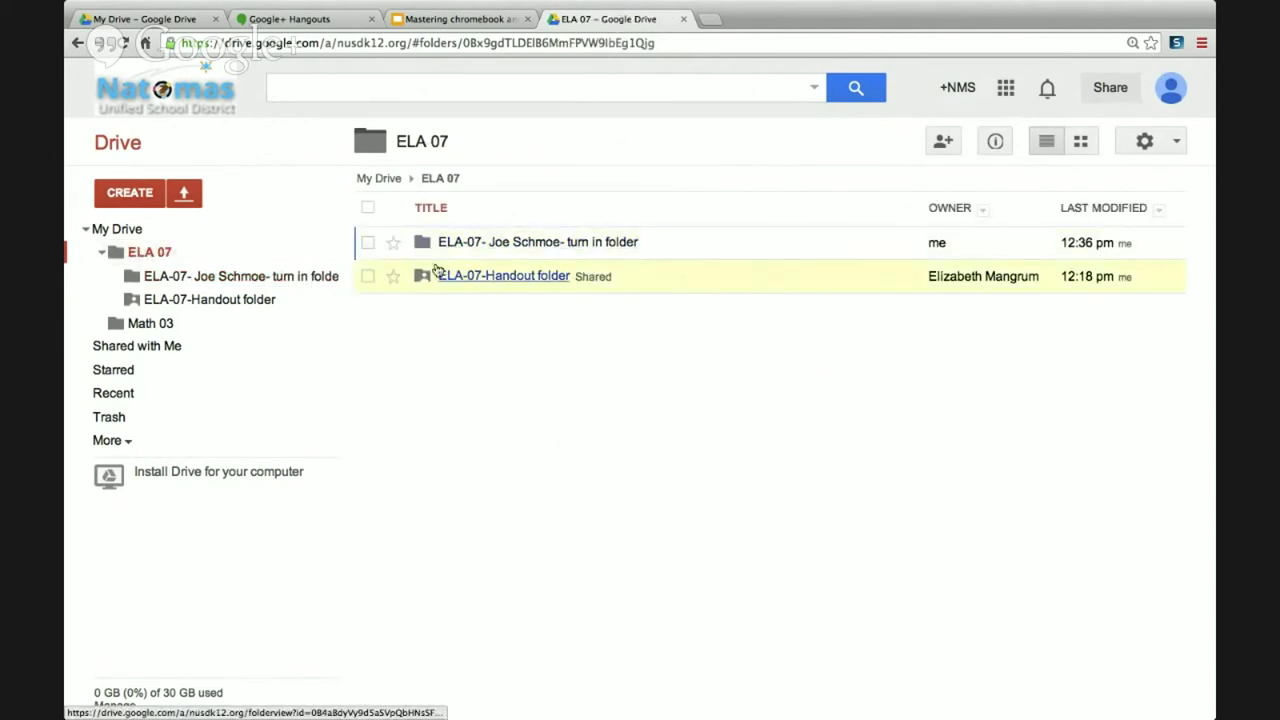
# - Open the sharing settings of the student's turn in folder and enter the teacher's e-mail as the person to invite
pyautogui.click(368, 242)
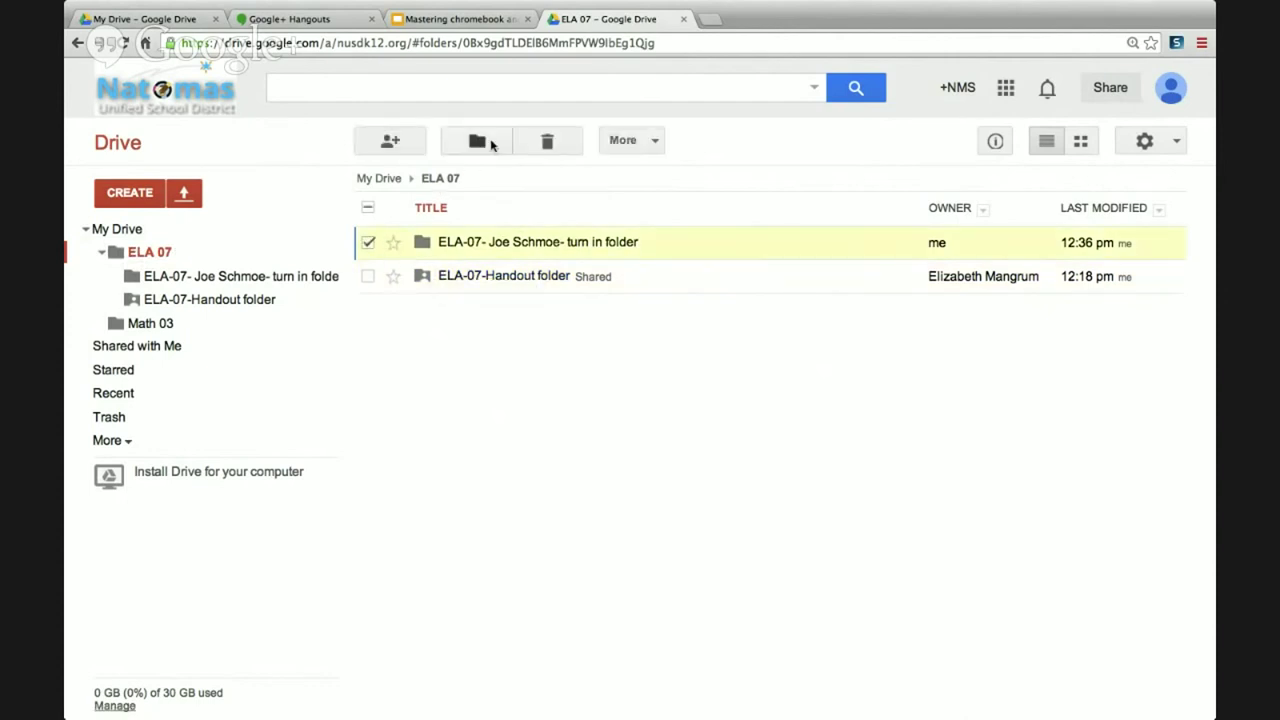
pyautogui.click(490, 143)
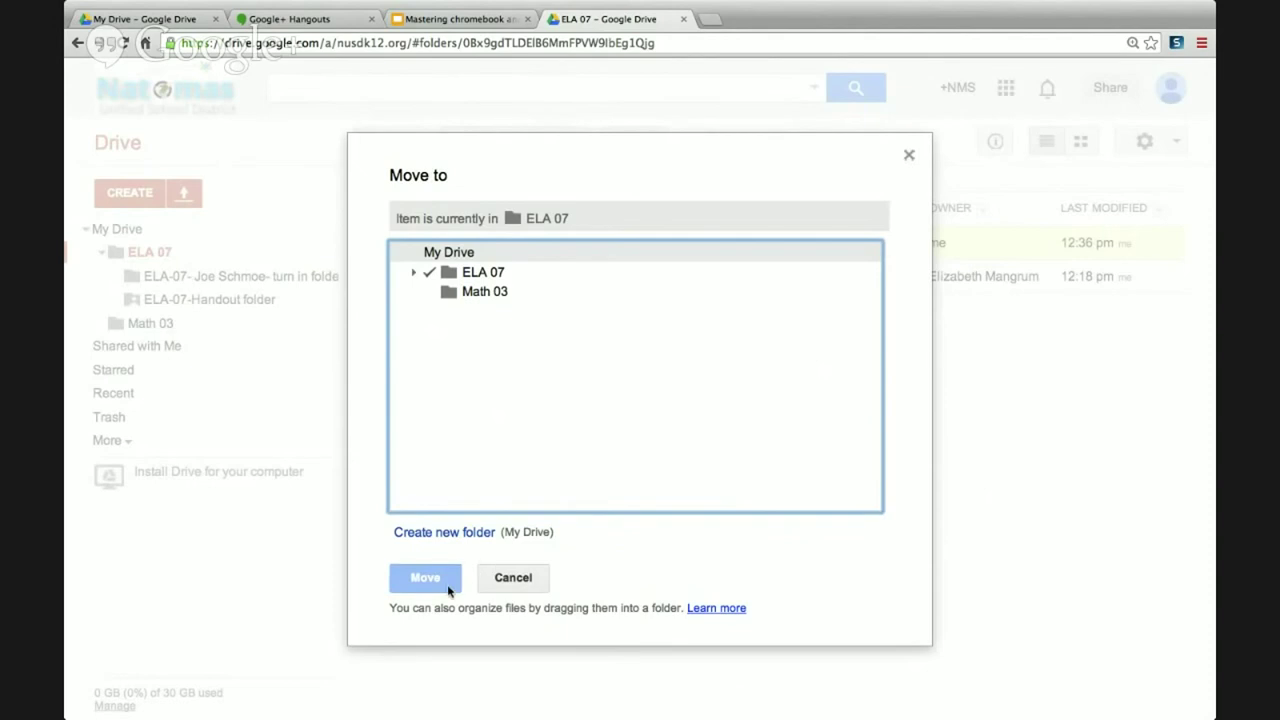
pyautogui.click(909, 157)
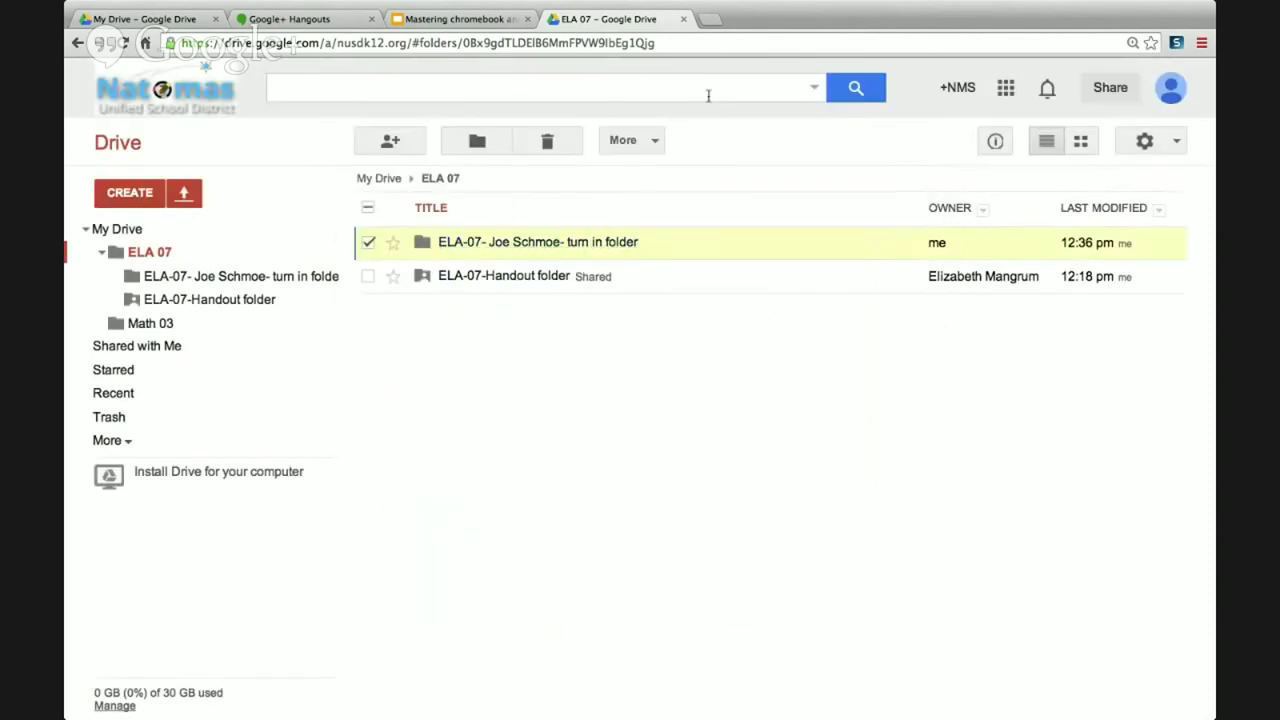
pyautogui.click(641, 143)
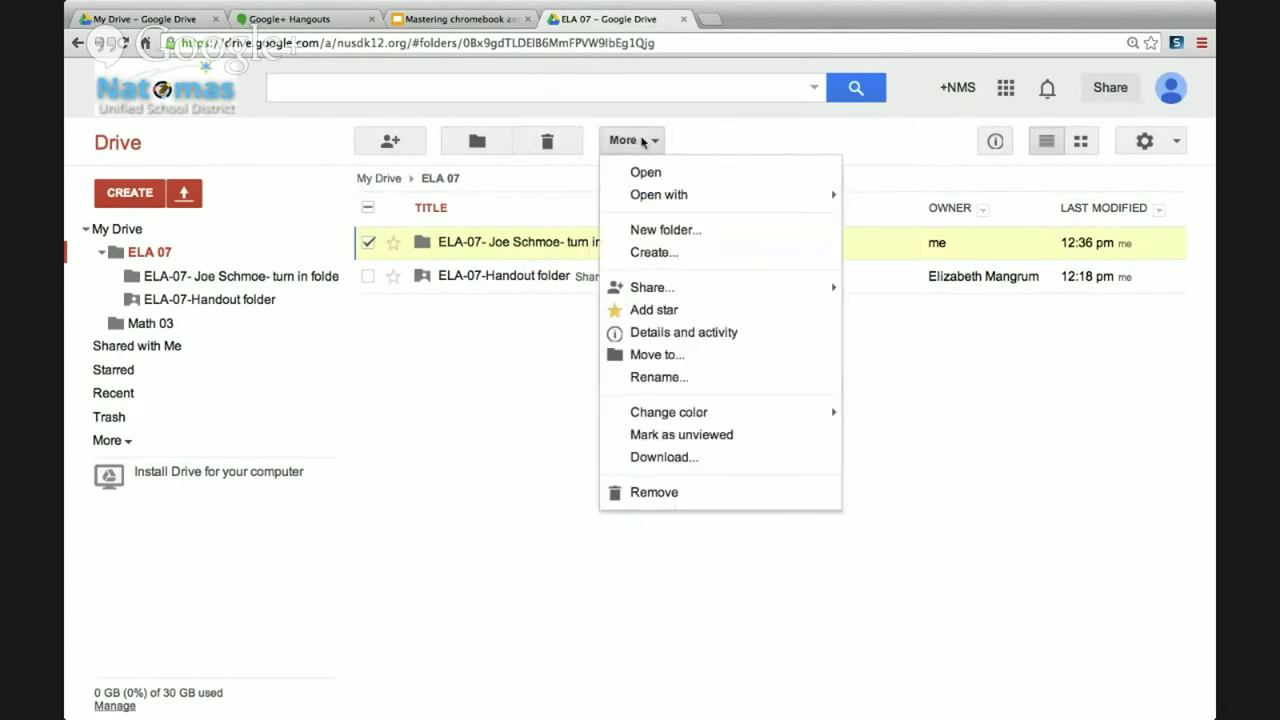
pyautogui.moveTo(670, 290)
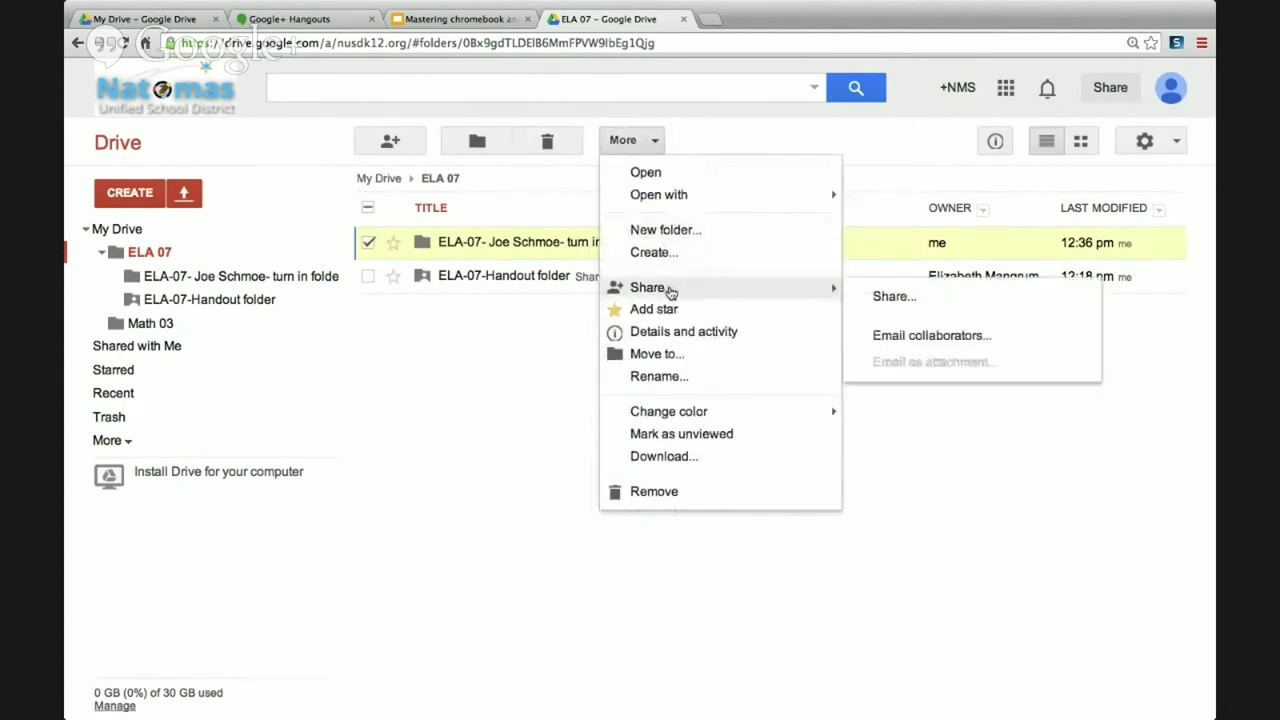
pyautogui.click(905, 297)
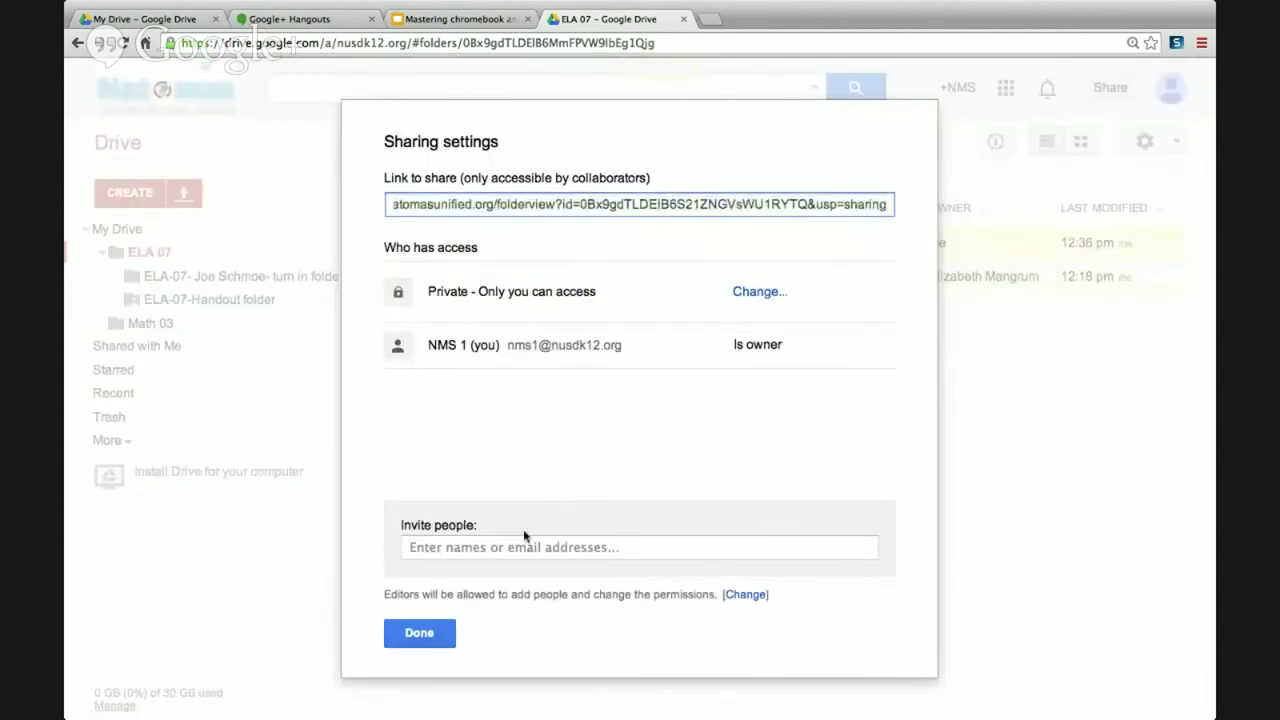
pyautogui.click(545, 546)
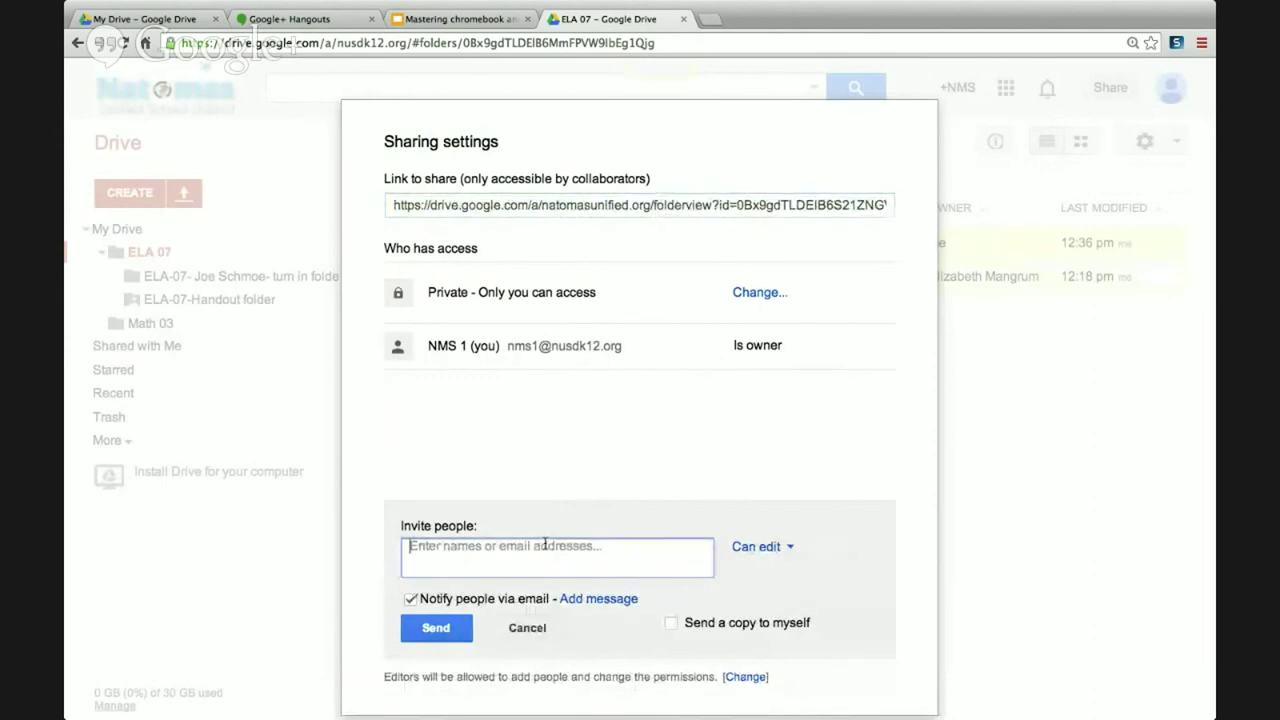
pyautogui.write('ema')
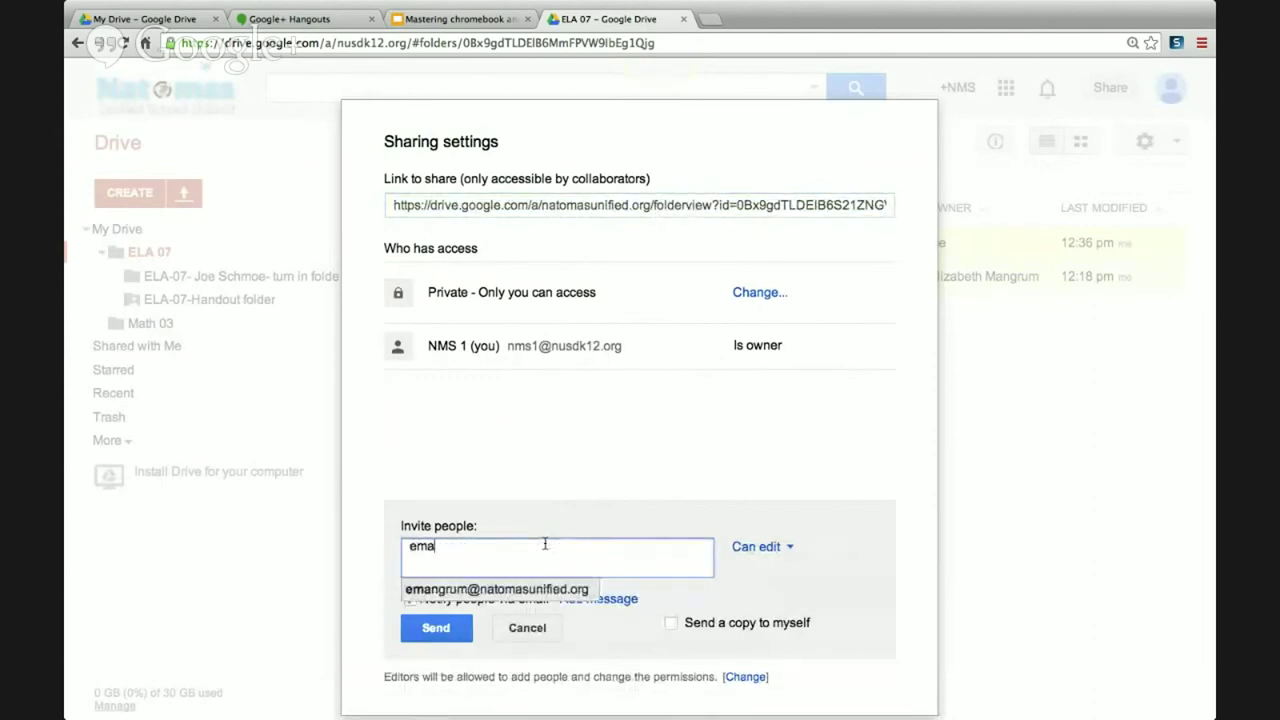
pyautogui.click(566, 594)
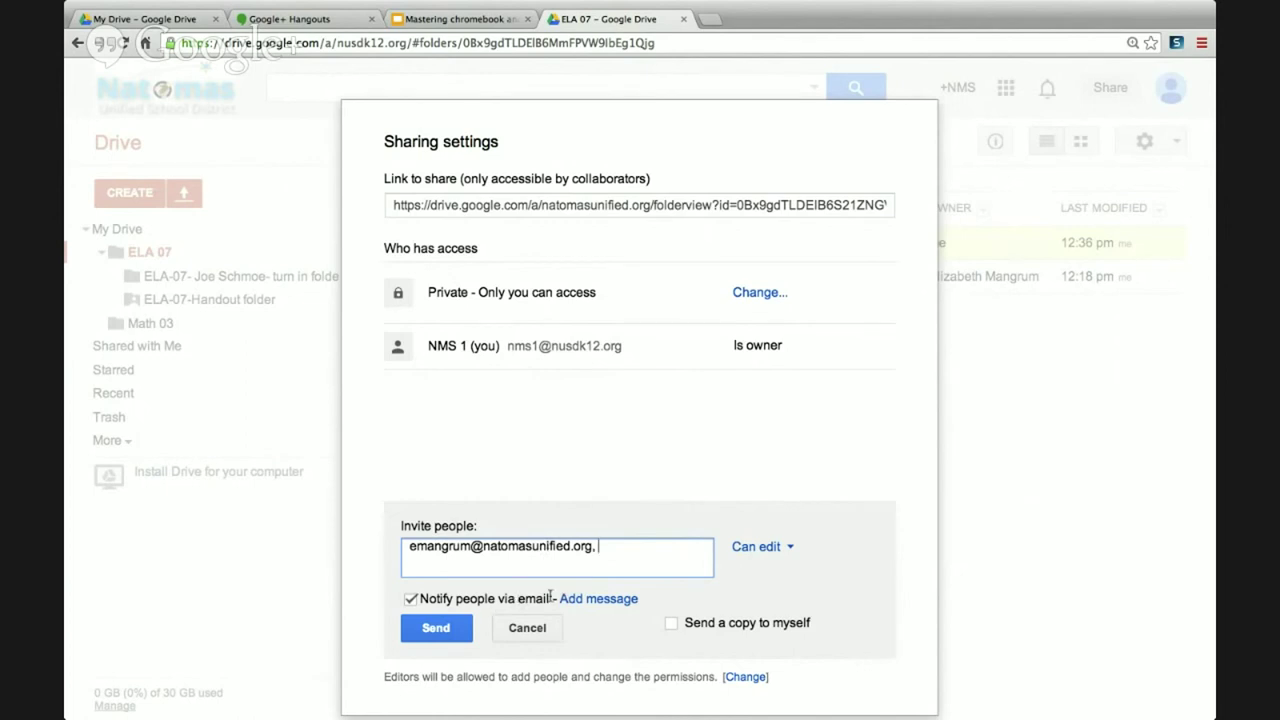
# - Share the turn in folder with the teacher as Can edit, without an e-mail notification, and finish the sharing settings
pyautogui.click(412, 600)
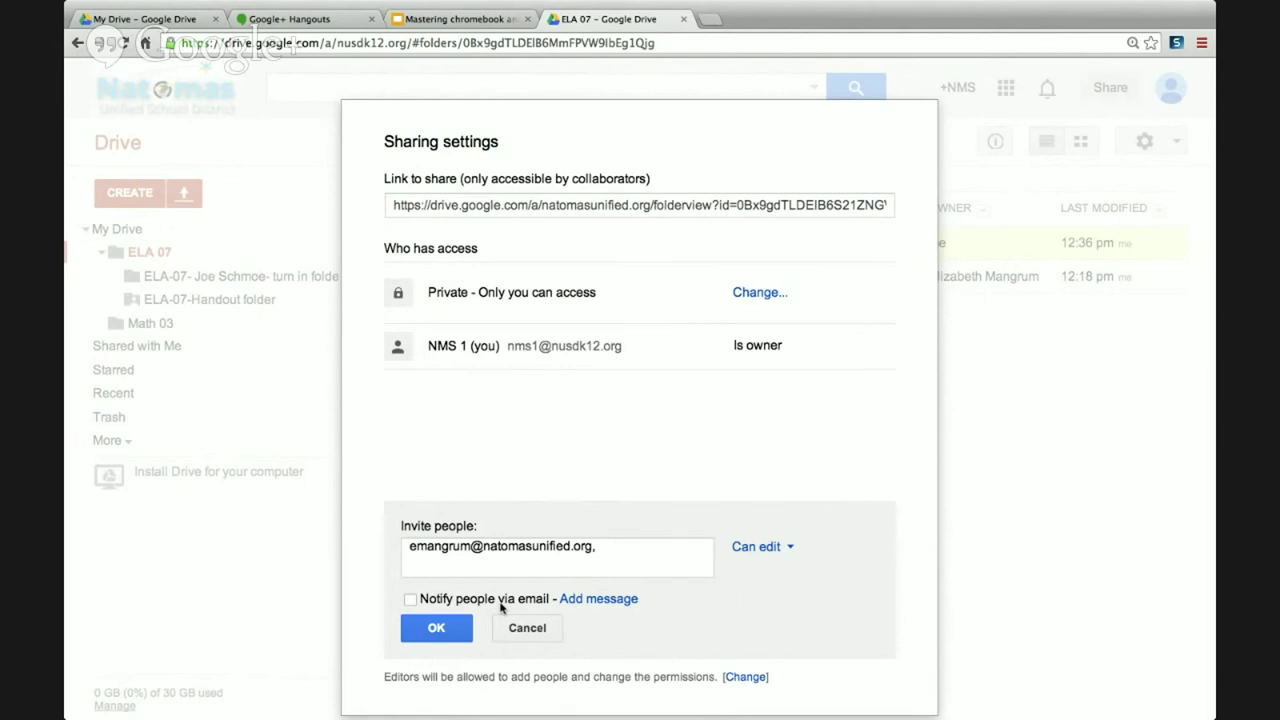
pyautogui.click(770, 549)
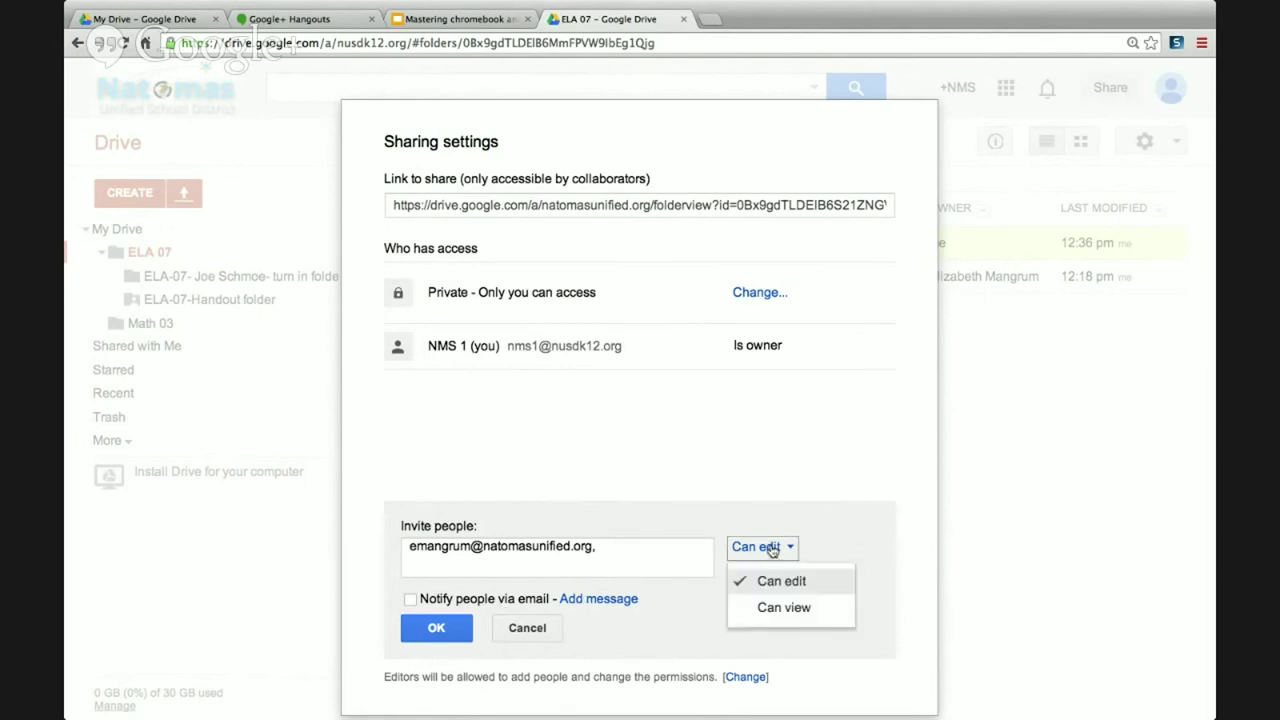
pyautogui.click(805, 585)
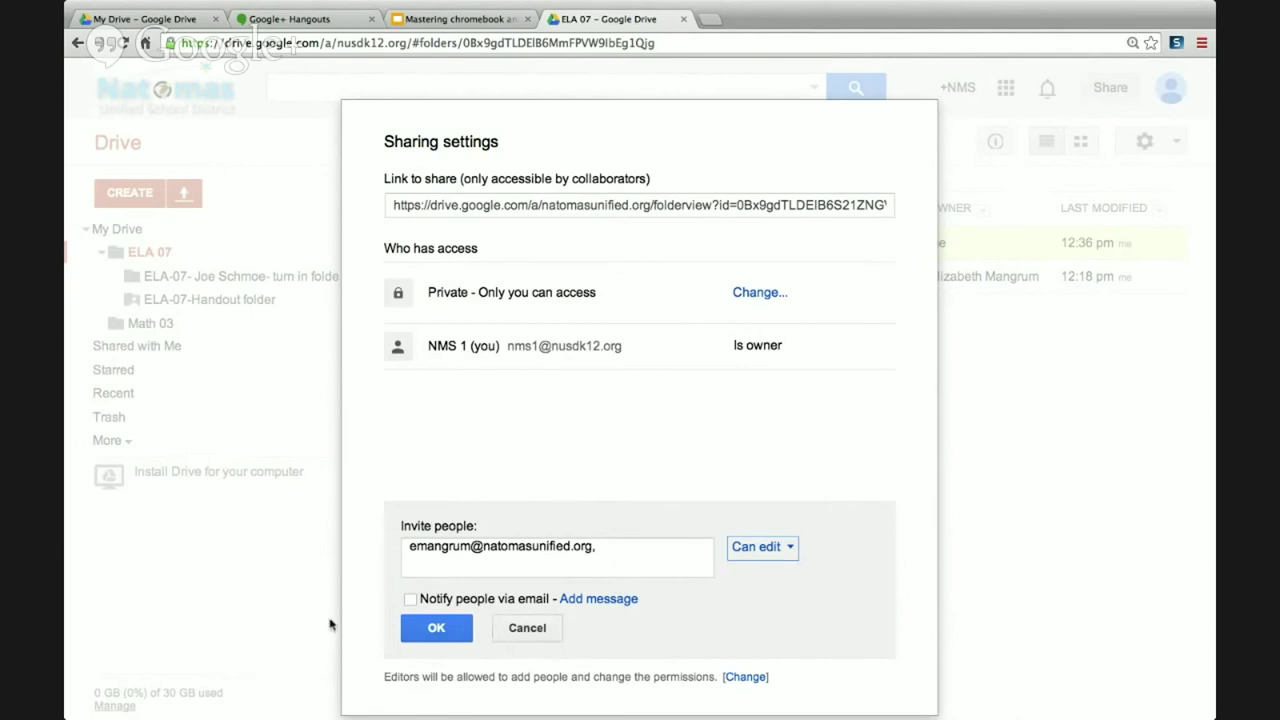
pyautogui.click(465, 632)
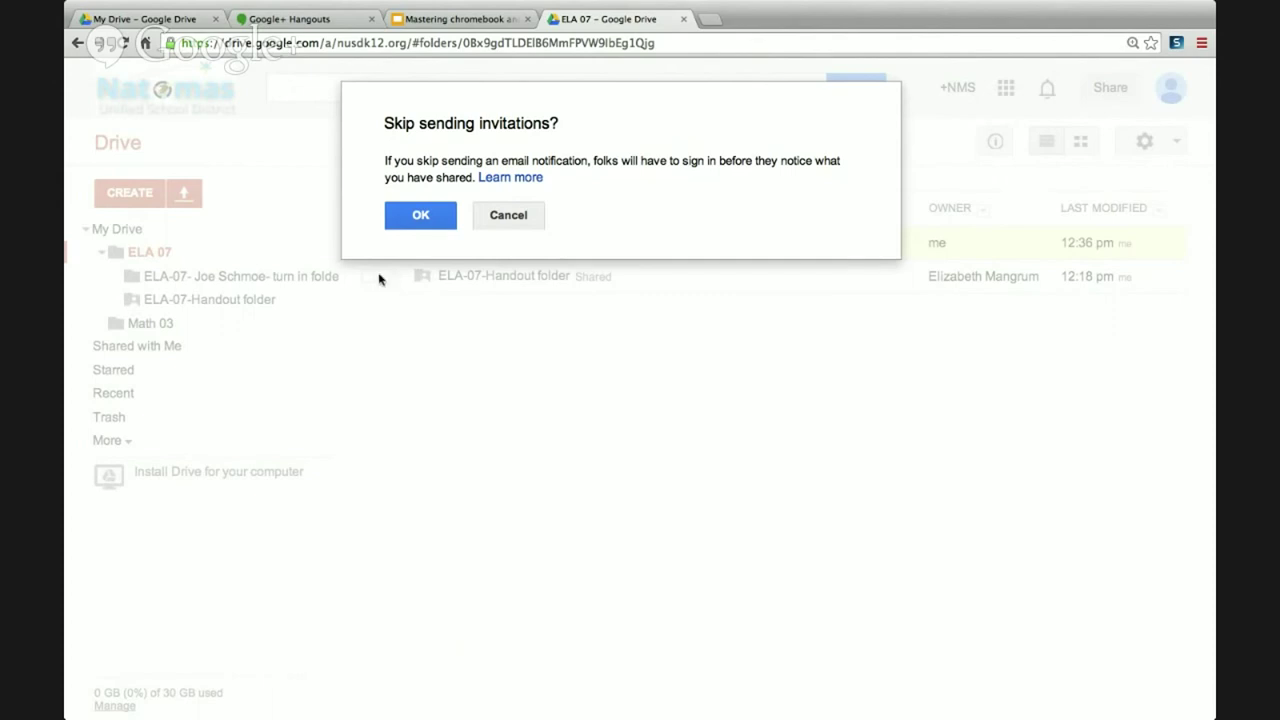
pyautogui.click(416, 213)
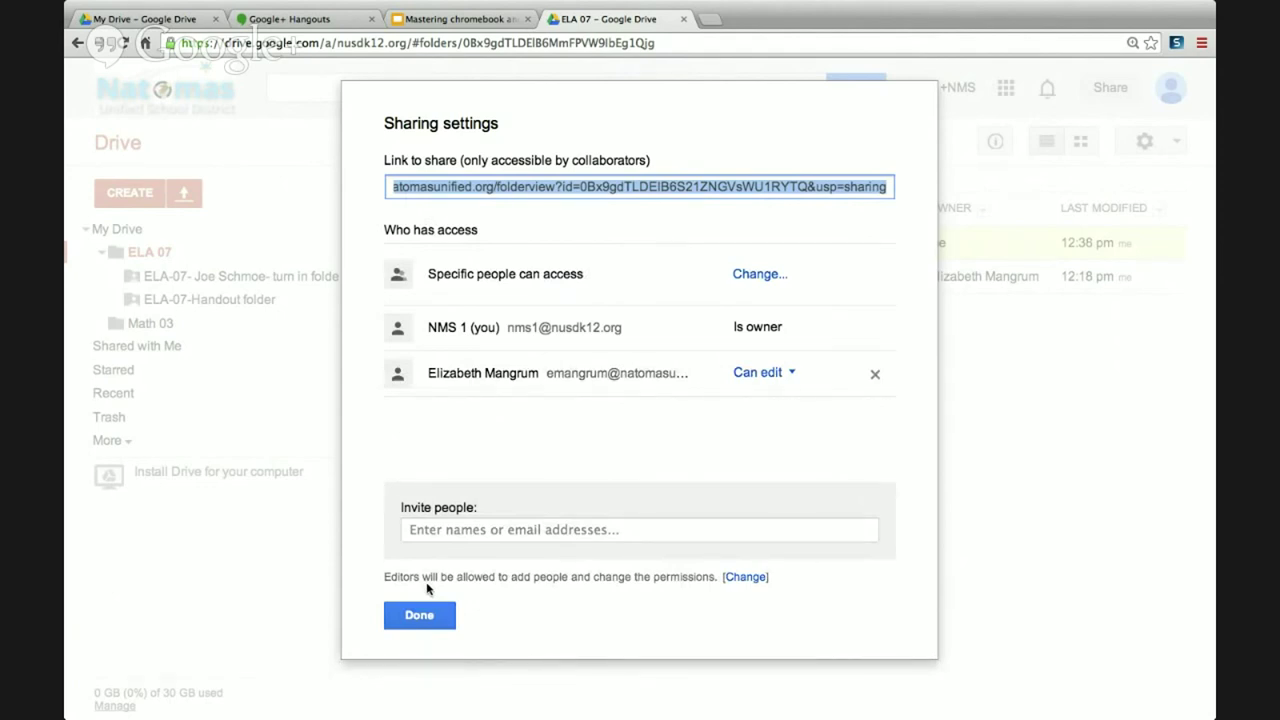
pyautogui.click(443, 622)
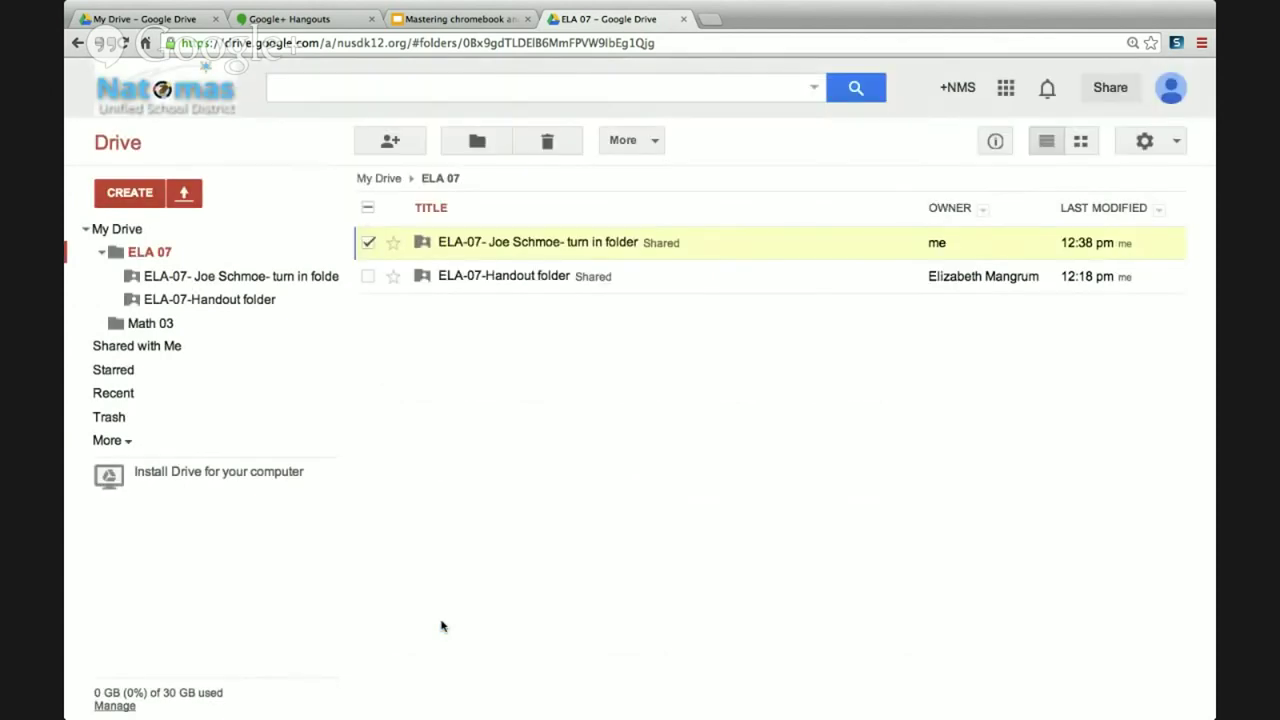